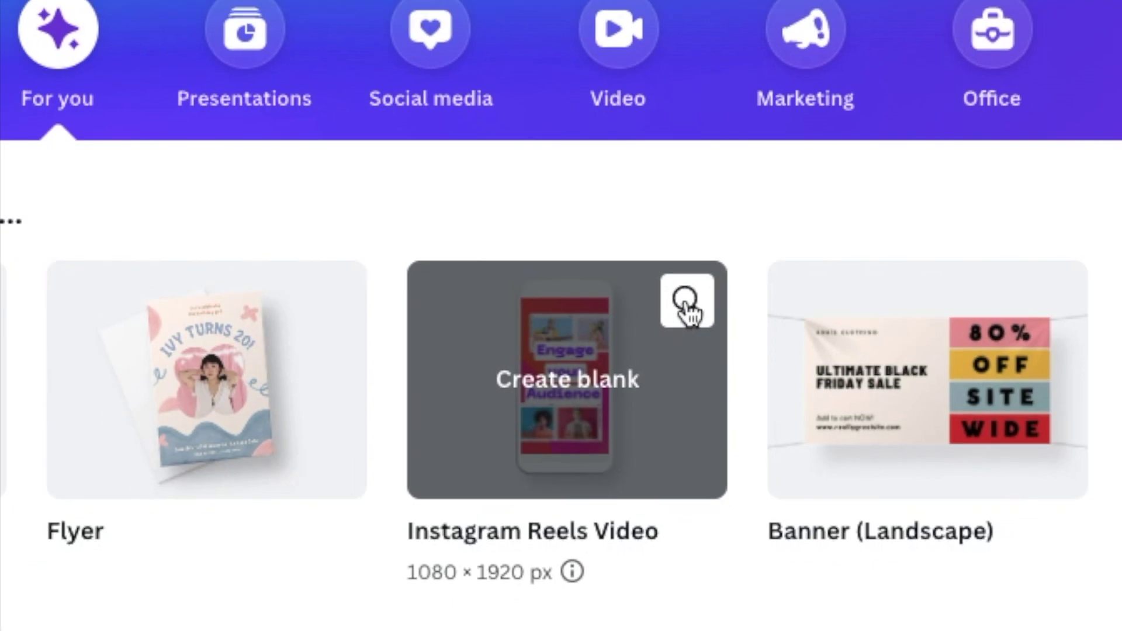
- Open the orange Work From Home template from the Instagram Reels video templates
click(688, 306)
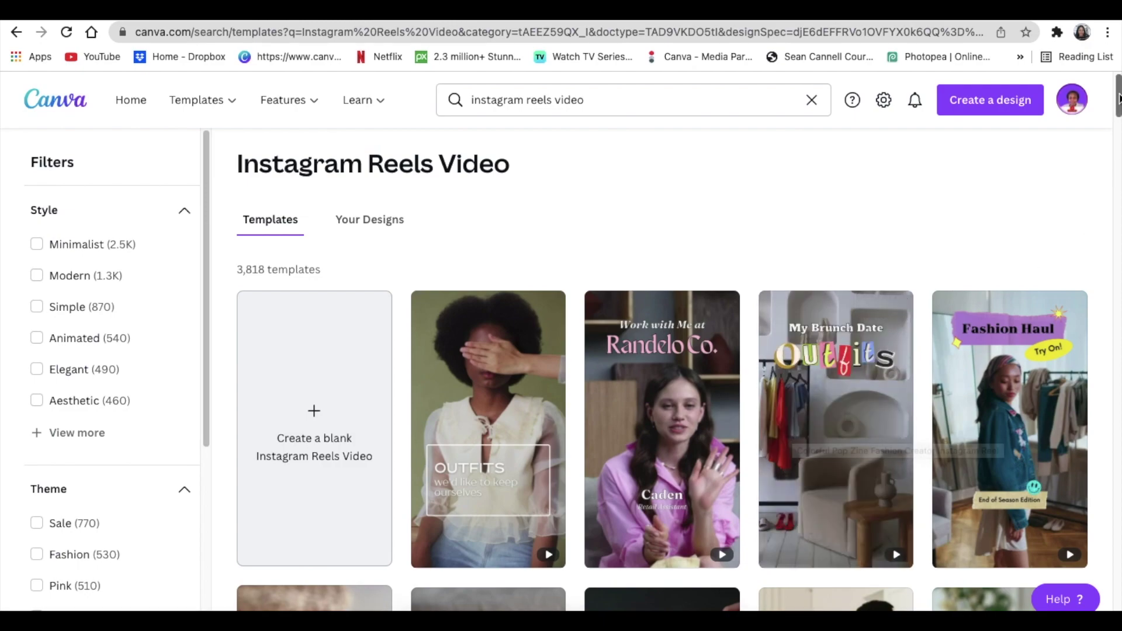
mouse_move(1118, 97)
mouse_down()
mouse_move(1116, 578)
mouse_move(1116, 562)
mouse_up()
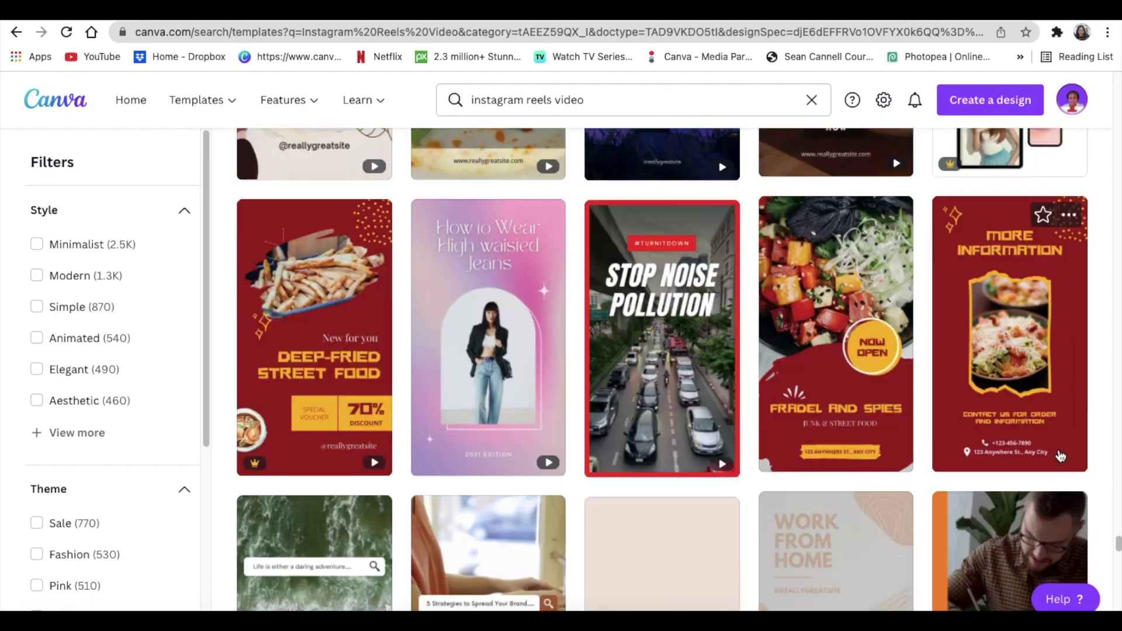
scroll(1079, 473, down, 5)
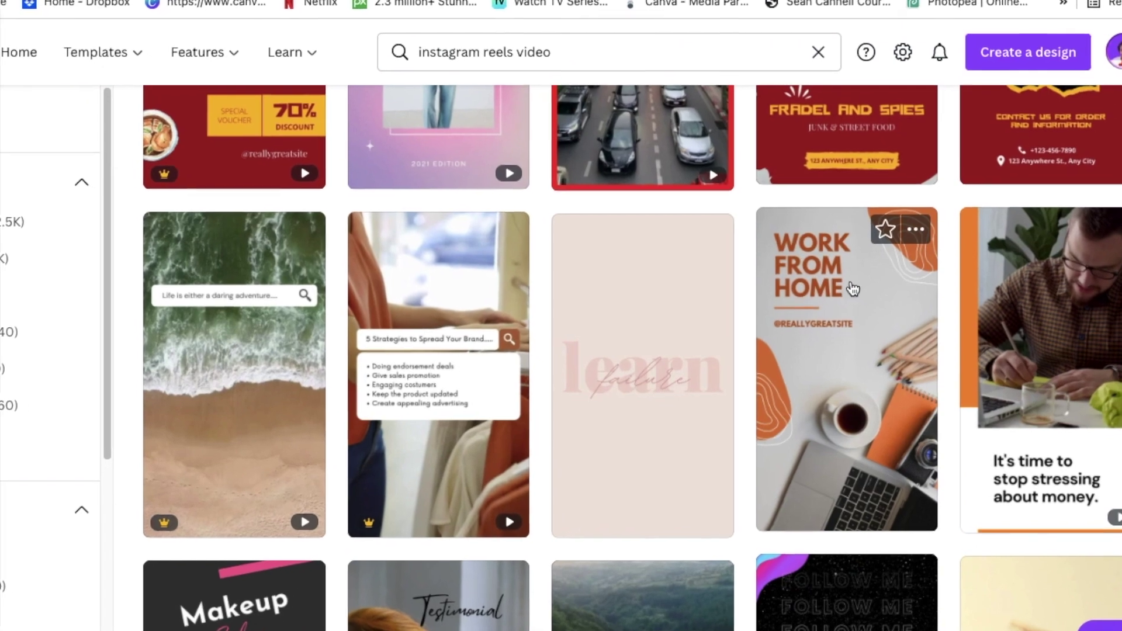
mouse_move(488, 553)
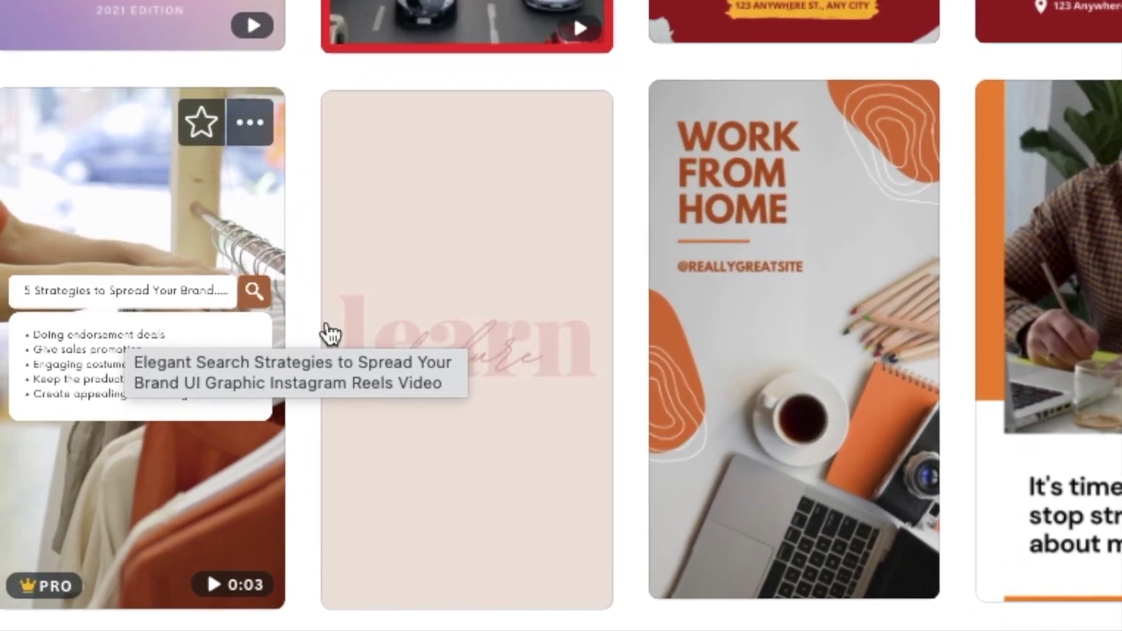
click(728, 515)
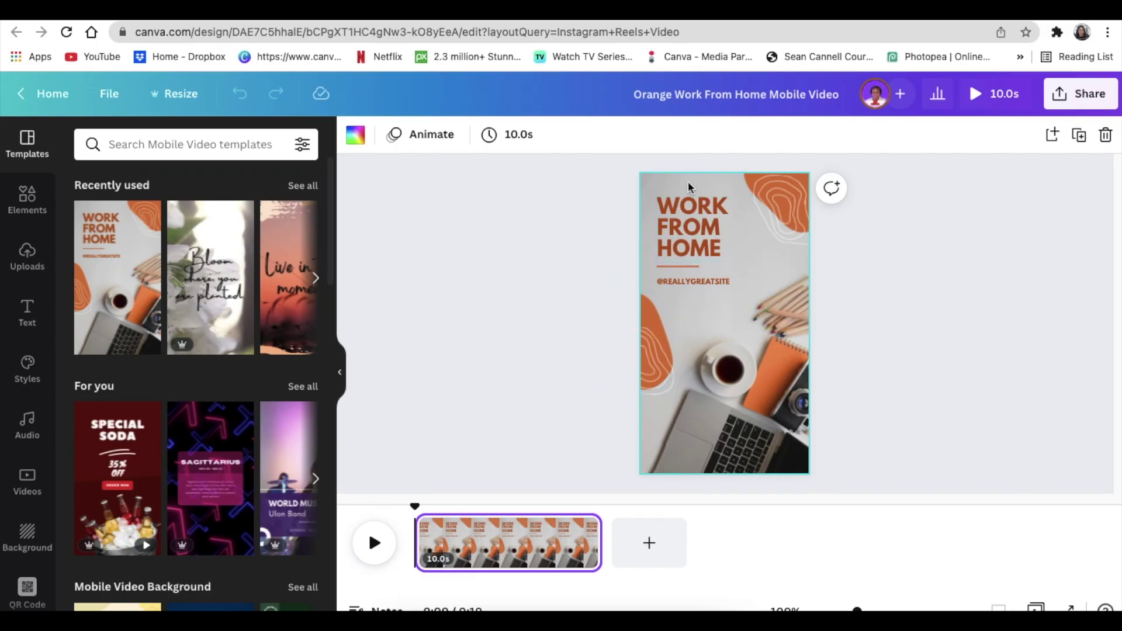
double_click(700, 211)
text(WORK)
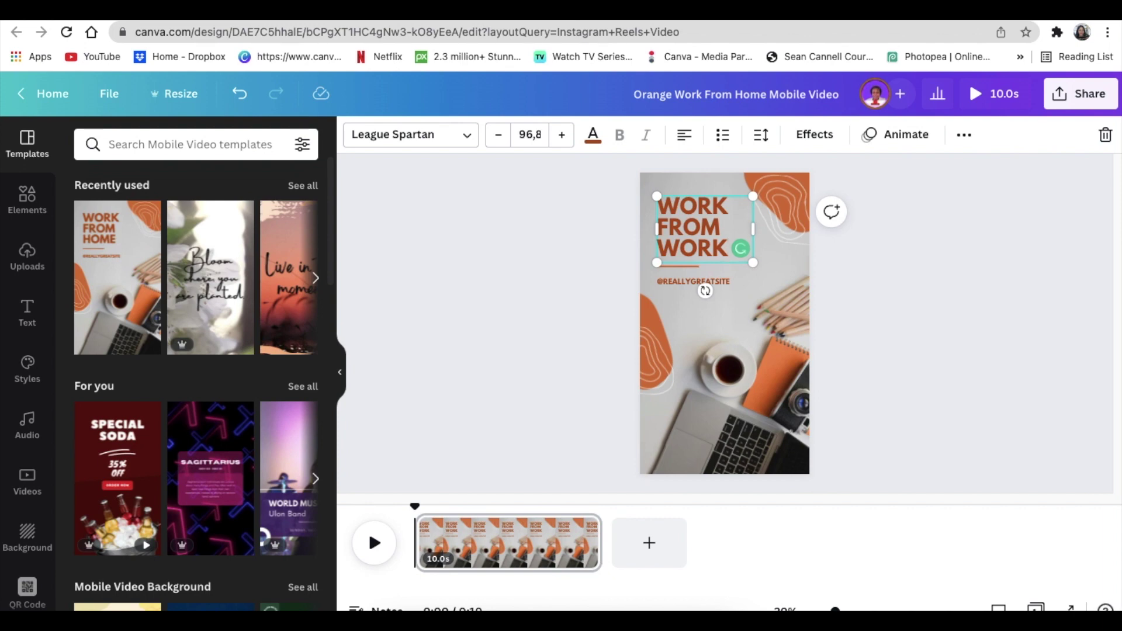
click(605, 256)
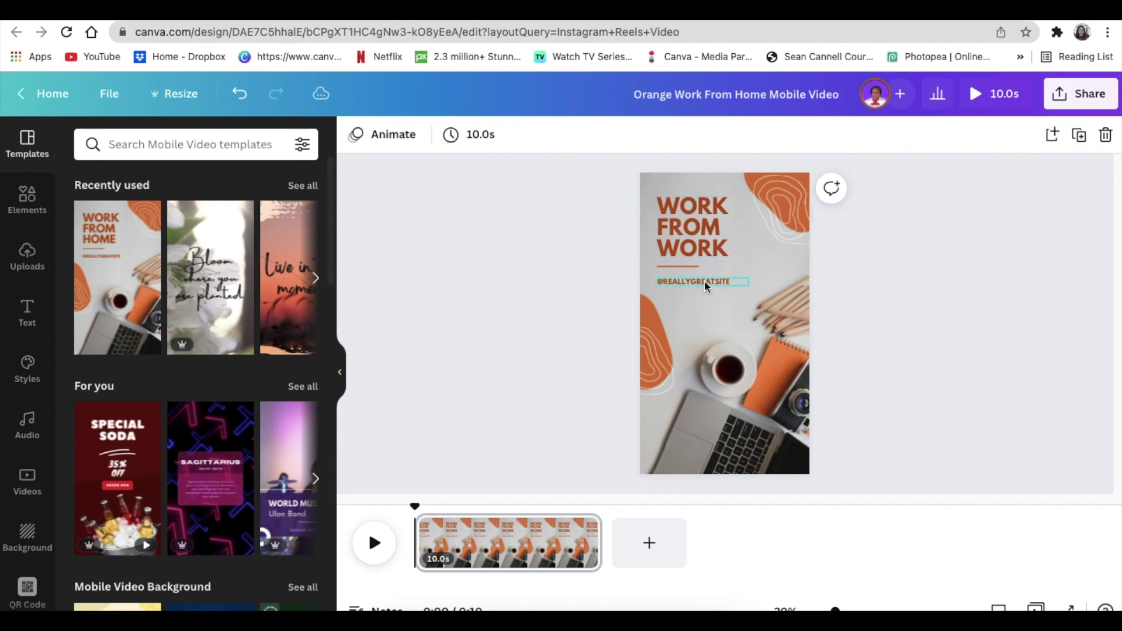
click(702, 283)
drag(702, 283, 701, 309)
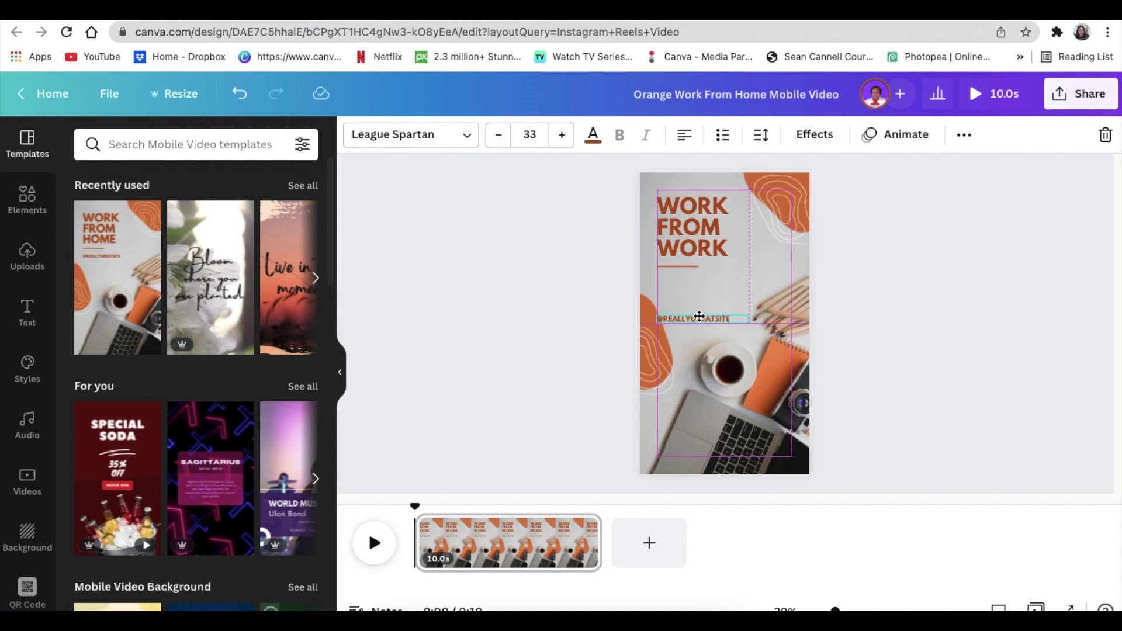
click(675, 281)
double_click(729, 249)
text(LIK)
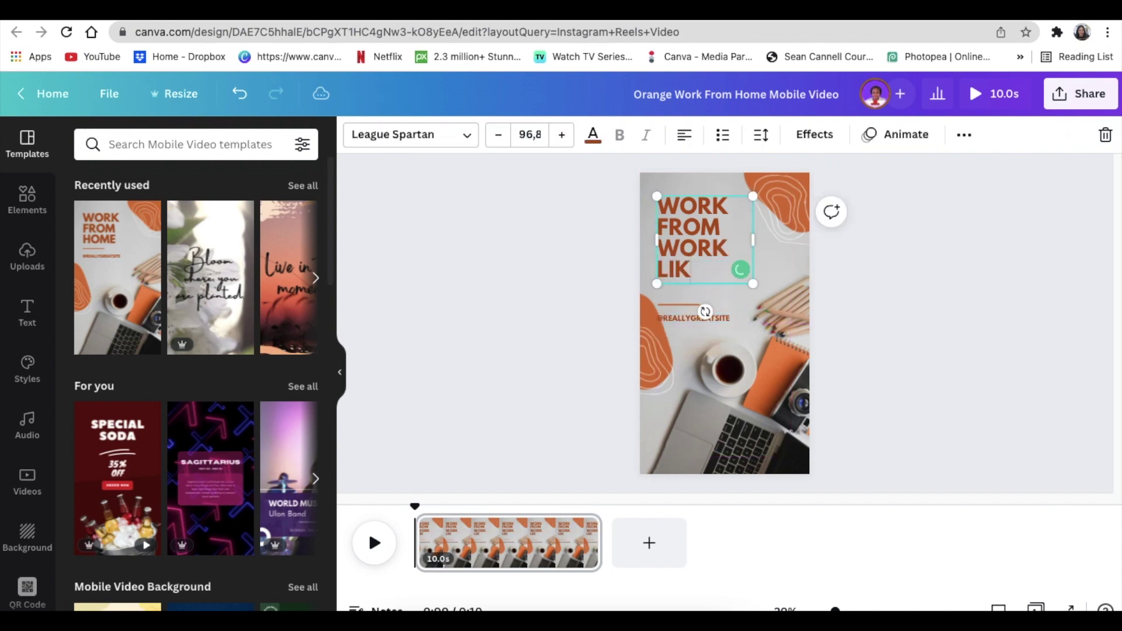
text(E A PRO)
click(688, 324)
text(@JOSCOUTURE)
click(562, 261)
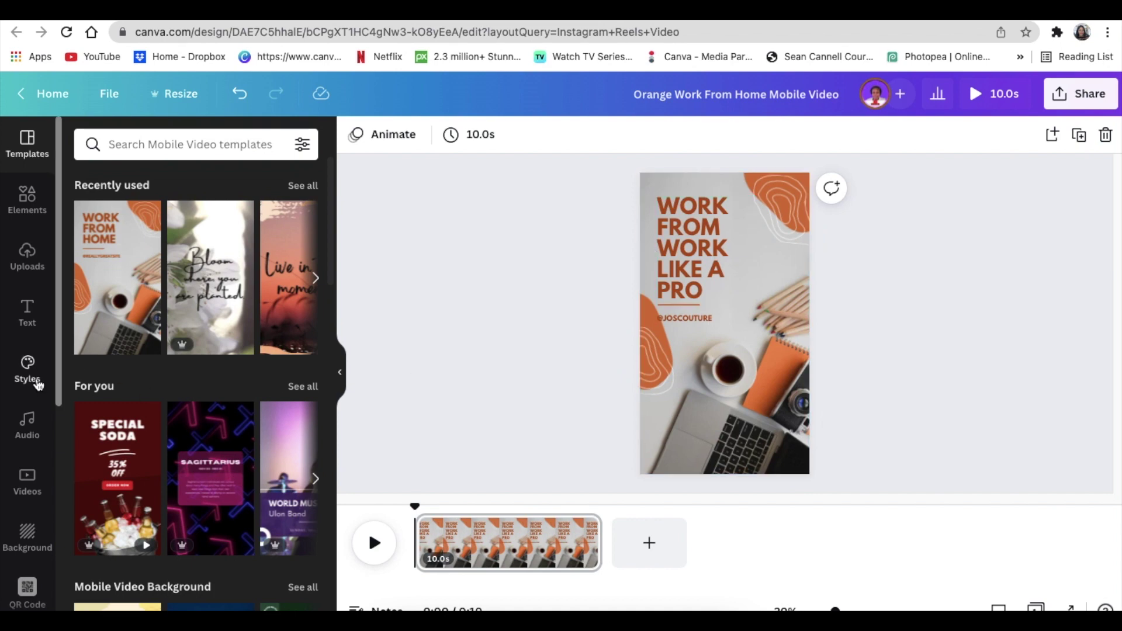
- Apply the Jo's Couture palette from Styles, making the text black and the shapes gold
click(27, 366)
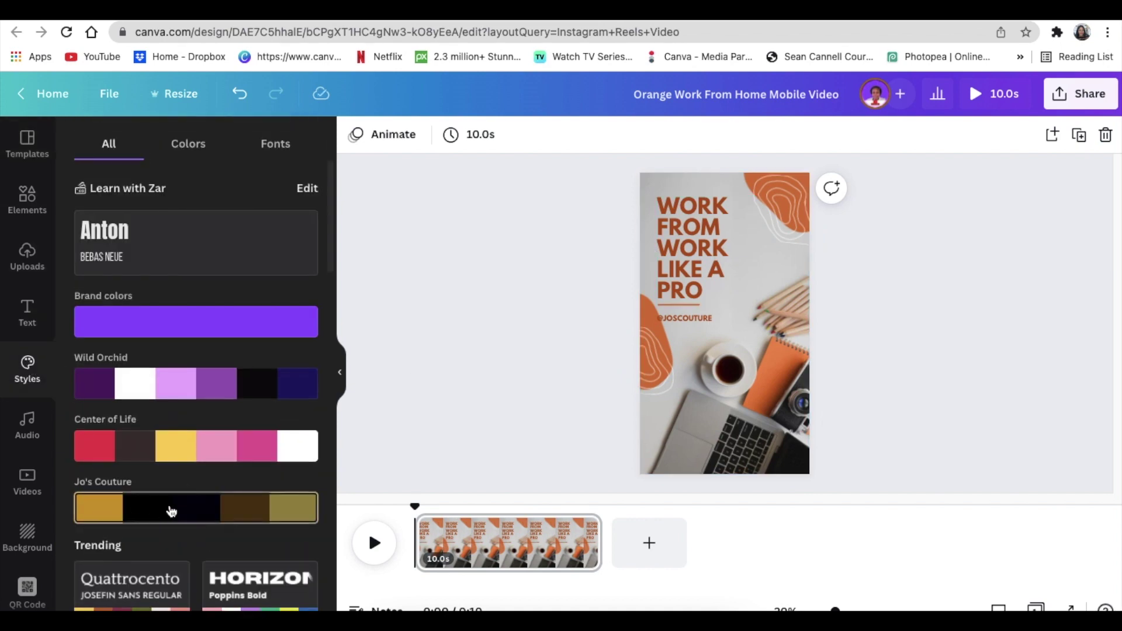
click(170, 514)
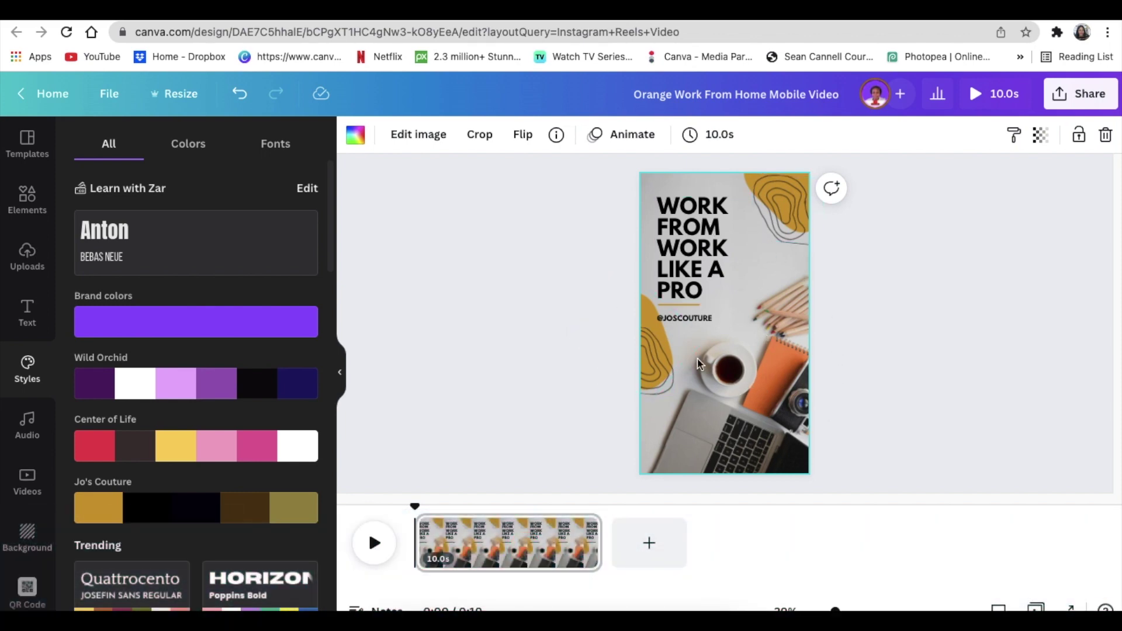
click(26, 201)
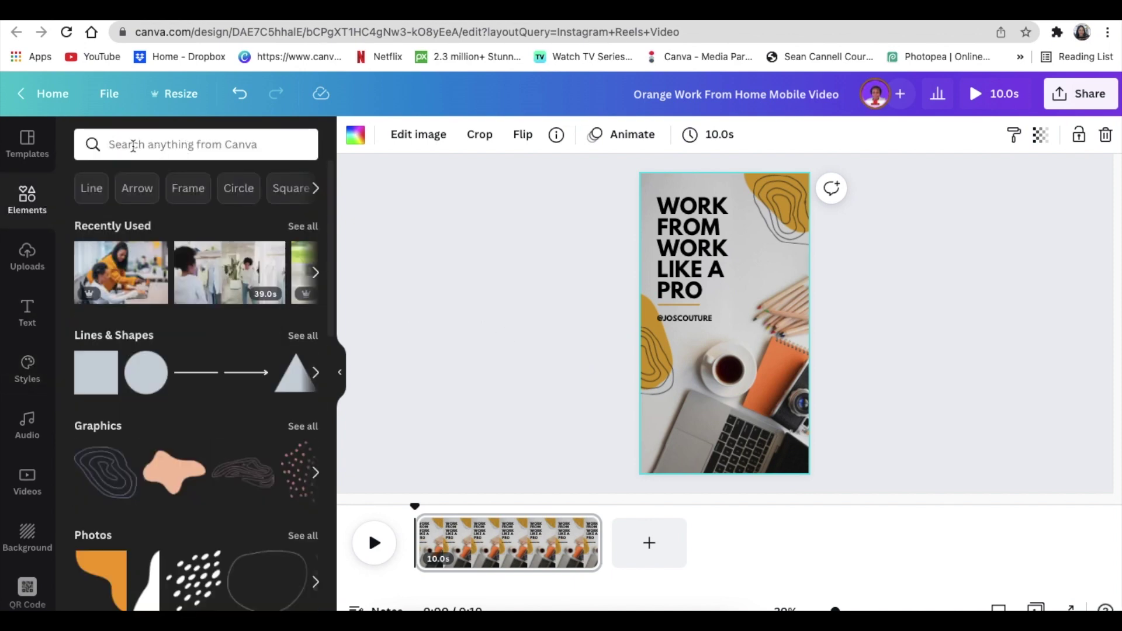
- Search 'working office' photos and drag one of two women at a laptop onto the background
click(132, 146)
click(144, 214)
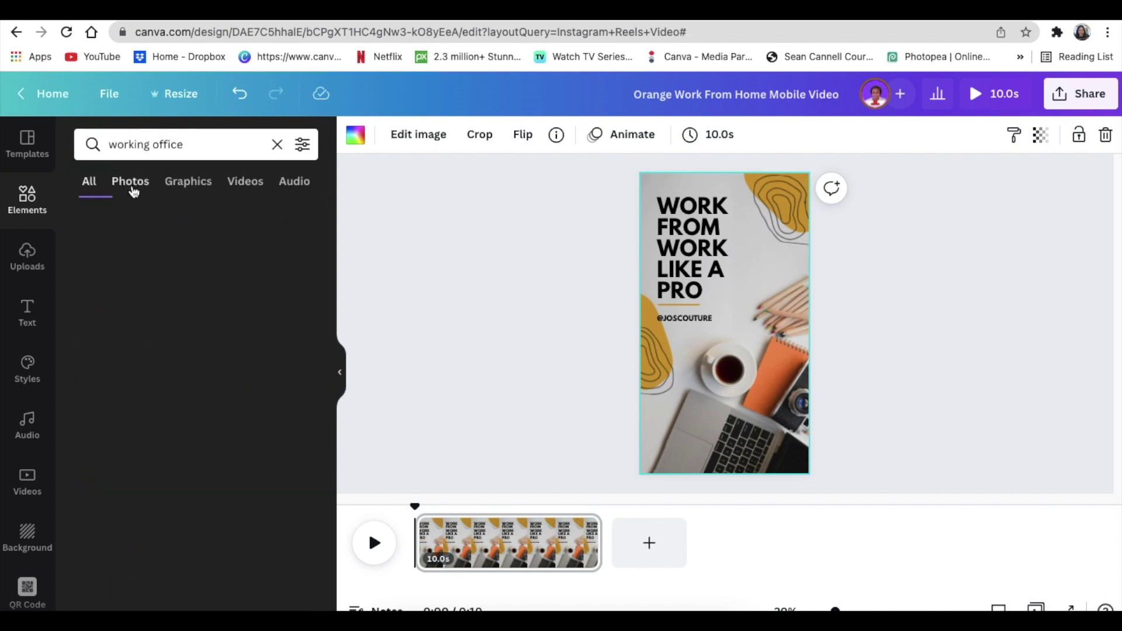
click(129, 182)
scroll(249, 501, down, 5)
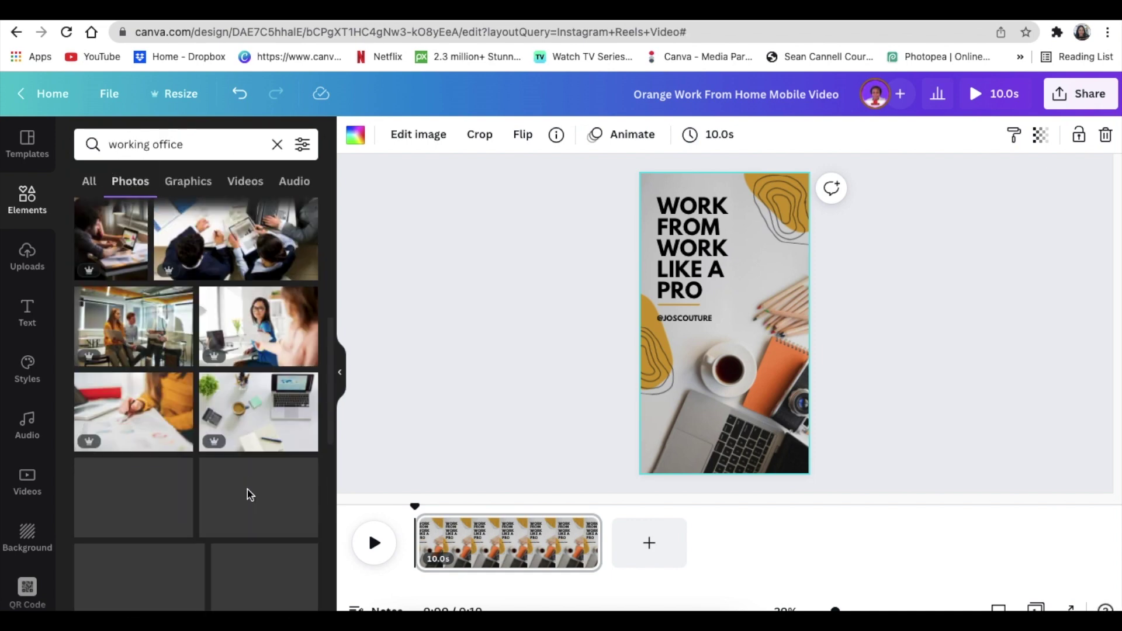
scroll(249, 496, down, 5)
scroll(249, 496, down, 5)
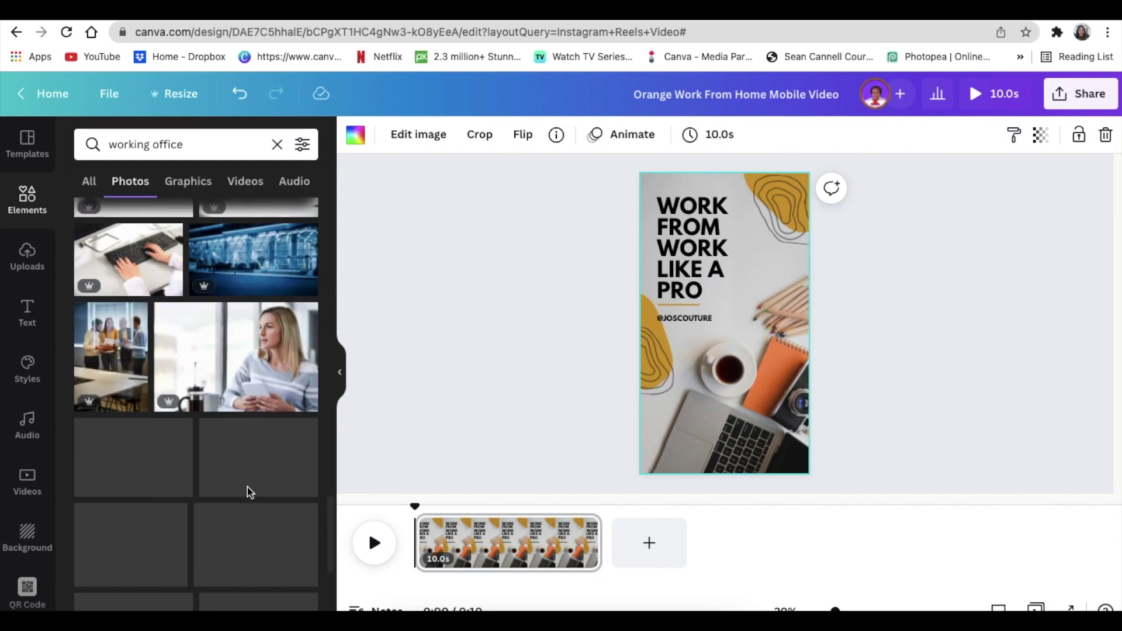
mouse_move(259, 360)
mouse_down()
mouse_move(658, 233)
mouse_move(667, 245)
mouse_up()
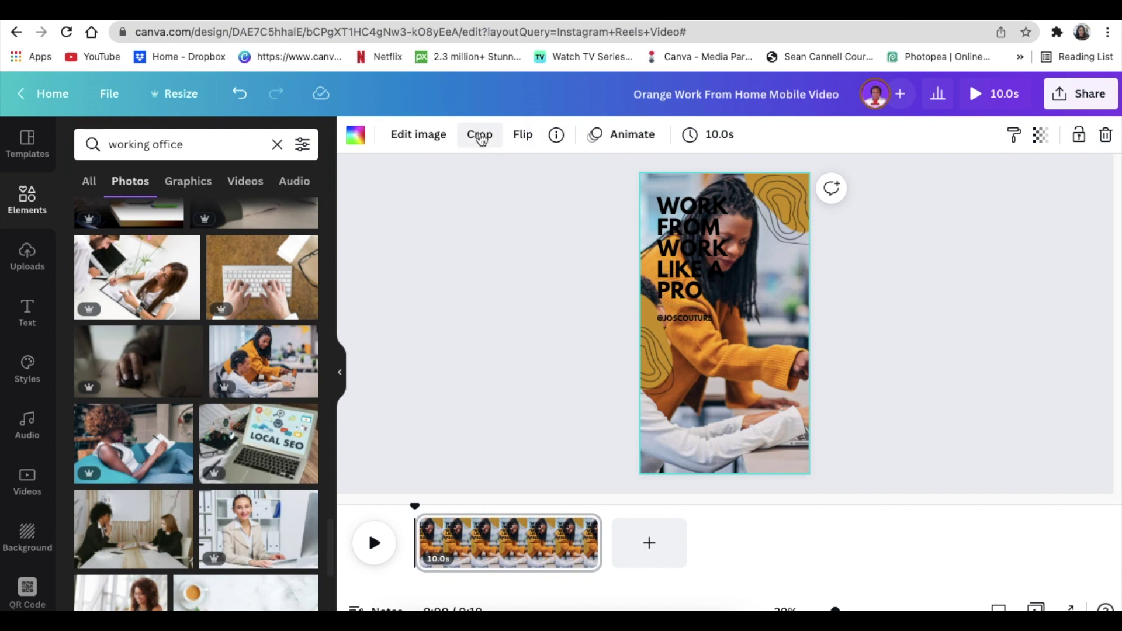
- Crop the background photo so the women sit in frame beside the heading
click(479, 134)
drag(774, 335, 713, 335)
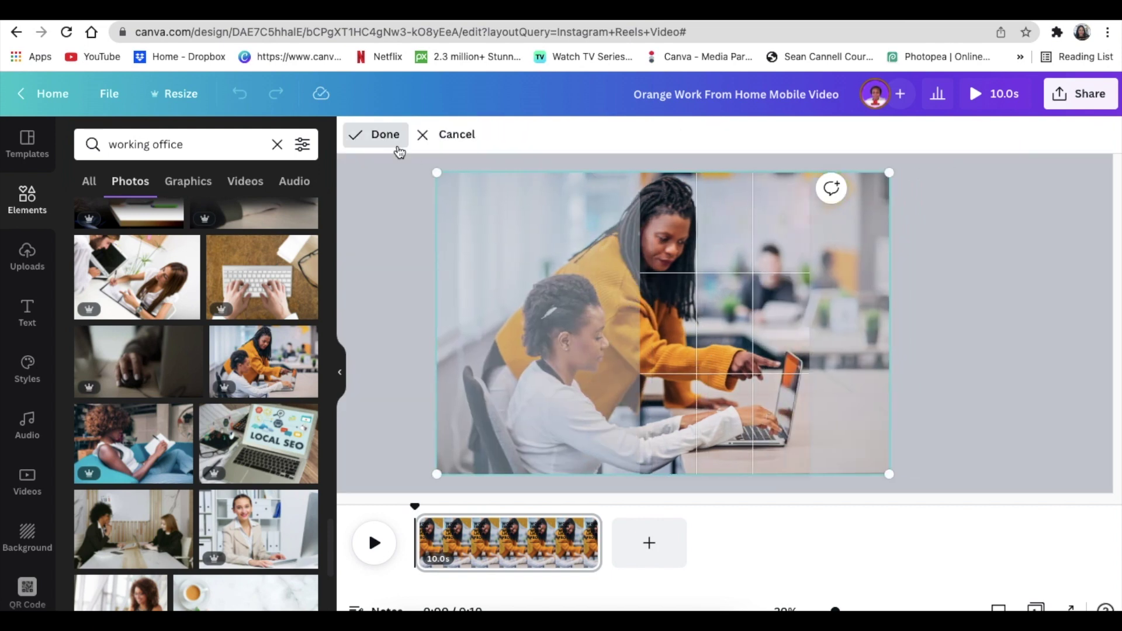
click(377, 134)
double_click(578, 286)
click(377, 134)
click(653, 387)
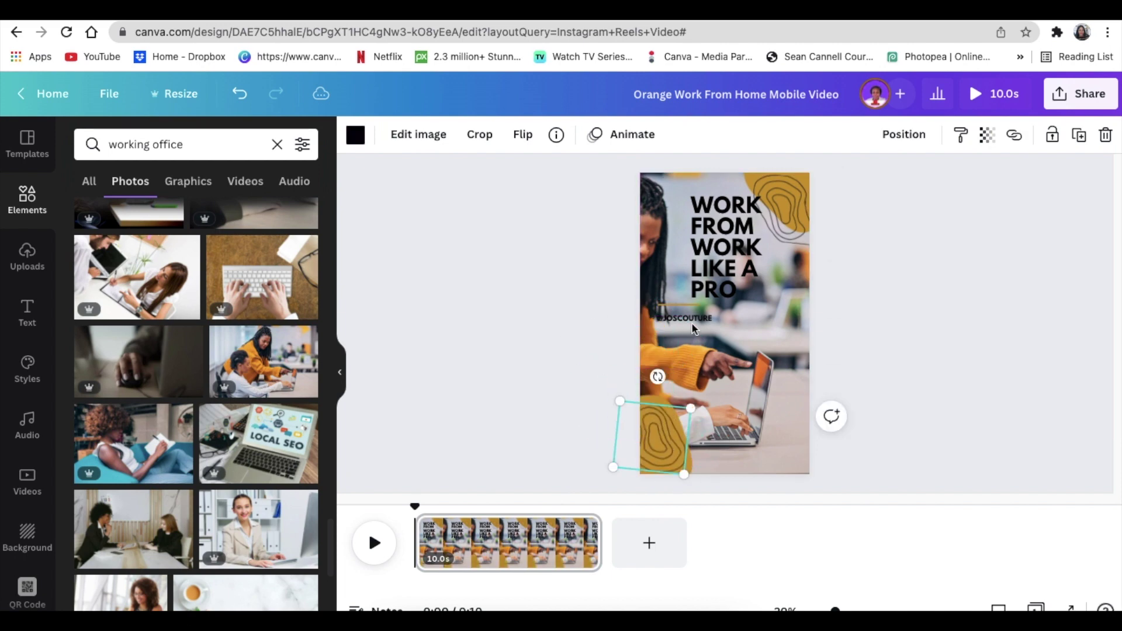
click(710, 298)
click(721, 306)
click(562, 280)
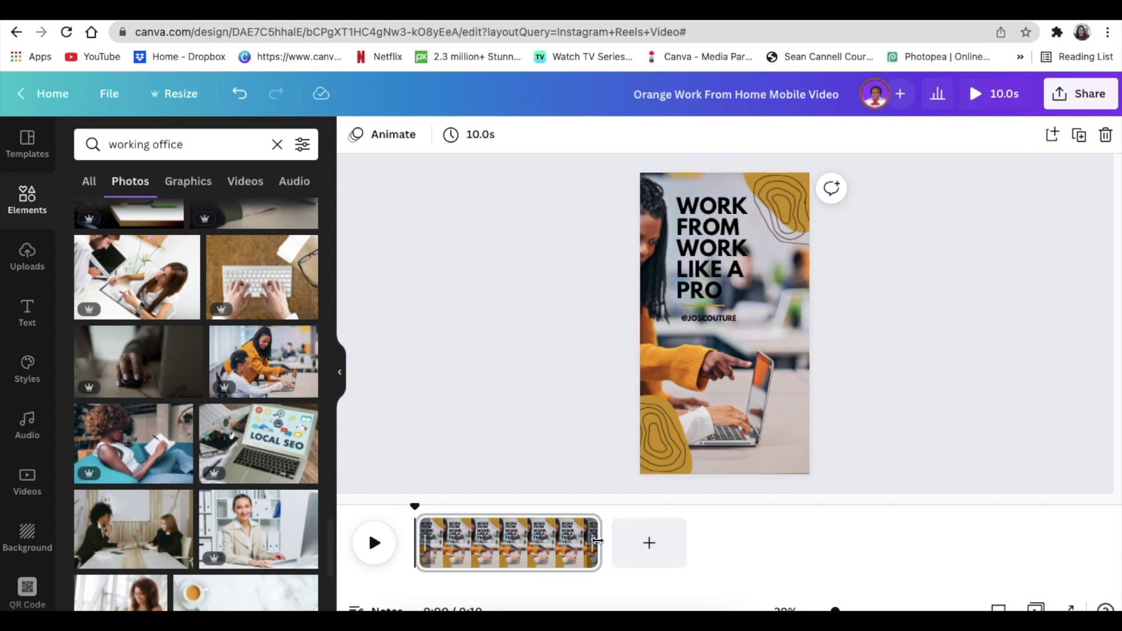
- Trim page one to 2.3 seconds, add a blank page, and select the strategies design's video
mouse_move(597, 540)
mouse_down()
mouse_move(442, 544)
mouse_move(453, 545)
mouse_up()
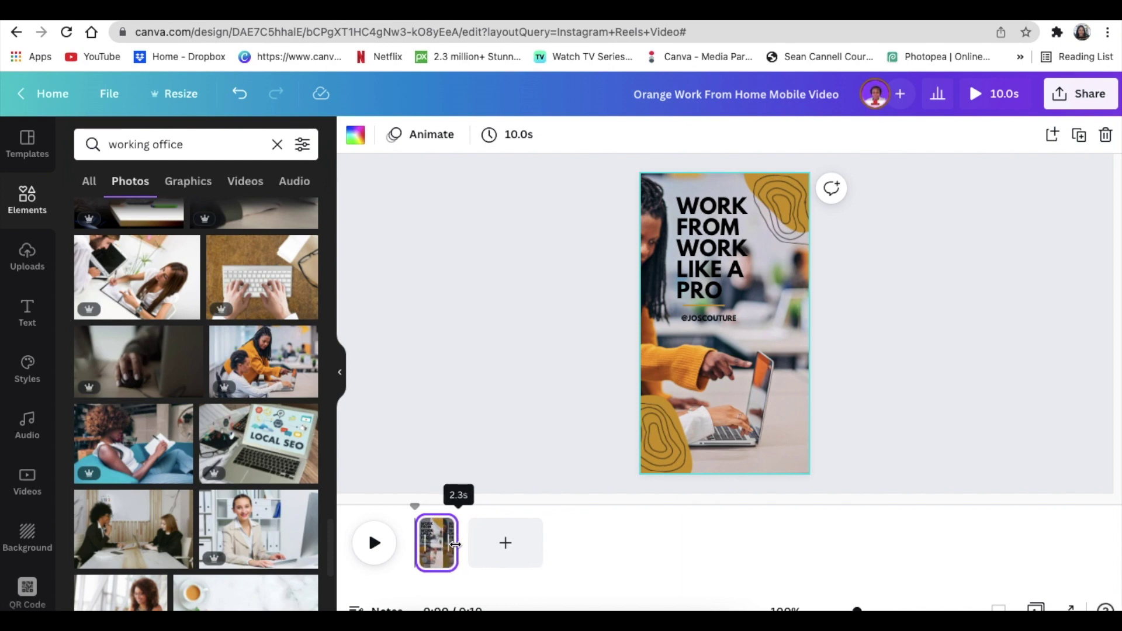
drag(455, 545, 457, 544)
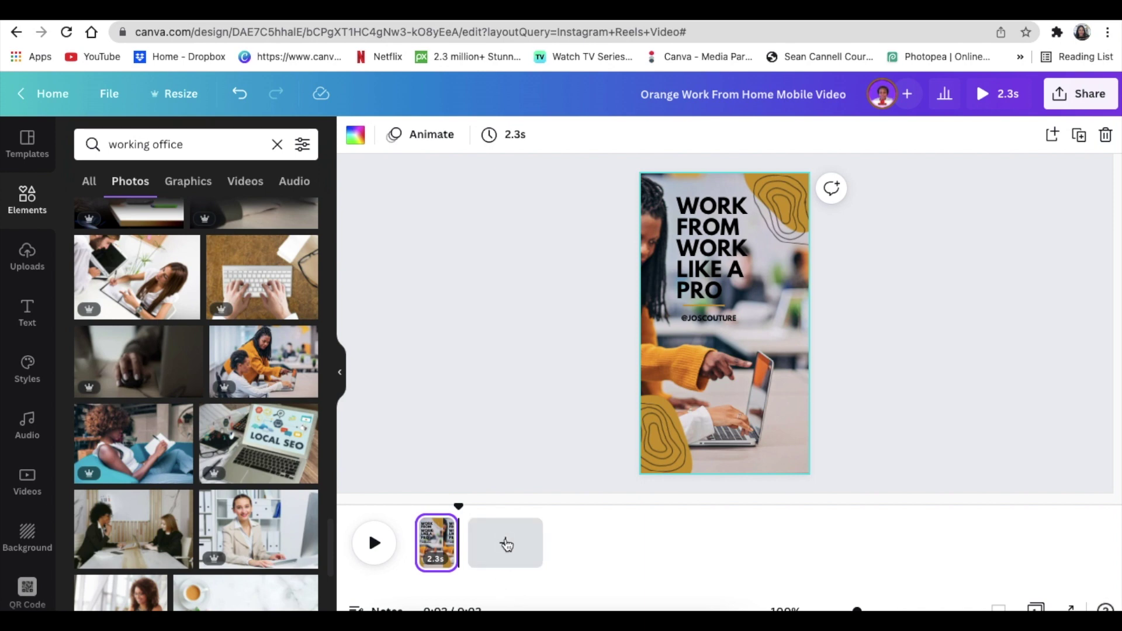
click(506, 547)
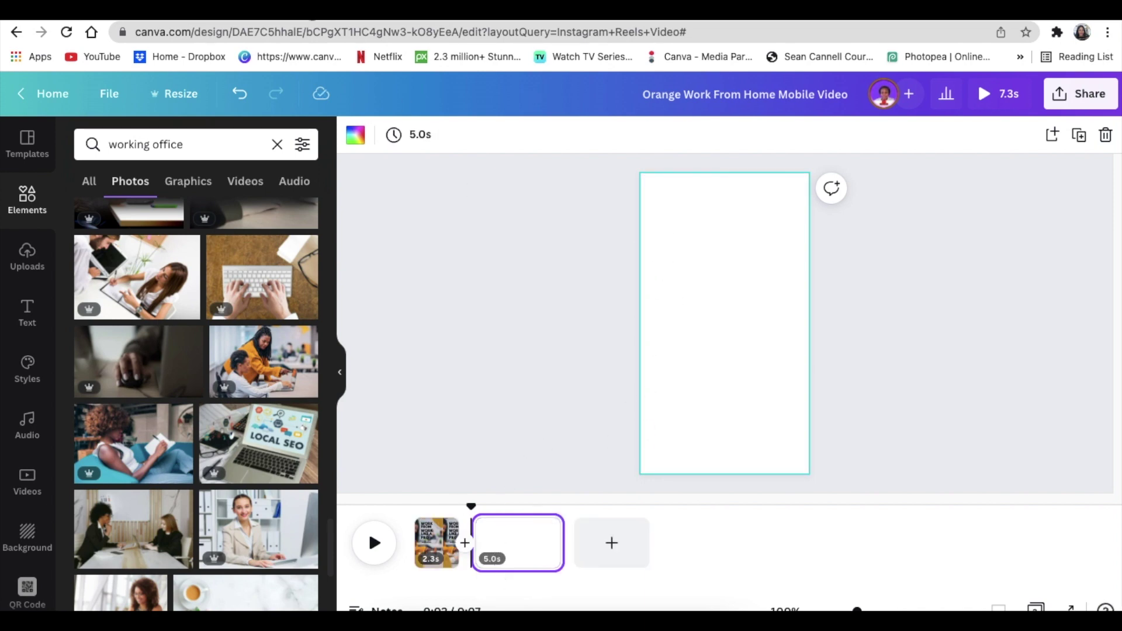
key(ctrl+Tab)
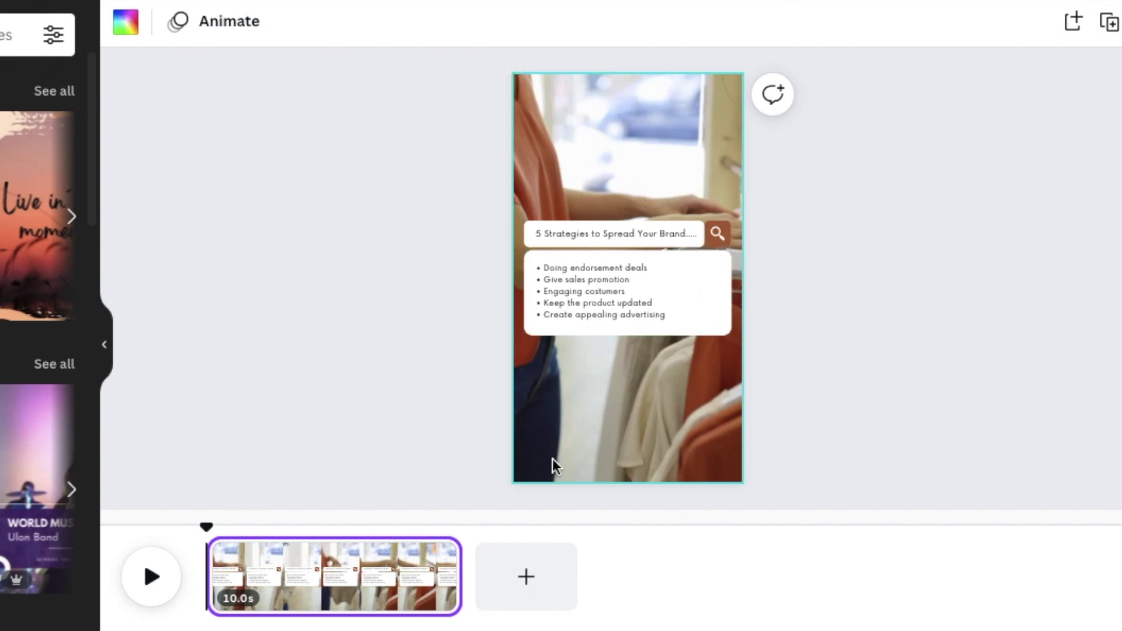
click(587, 113)
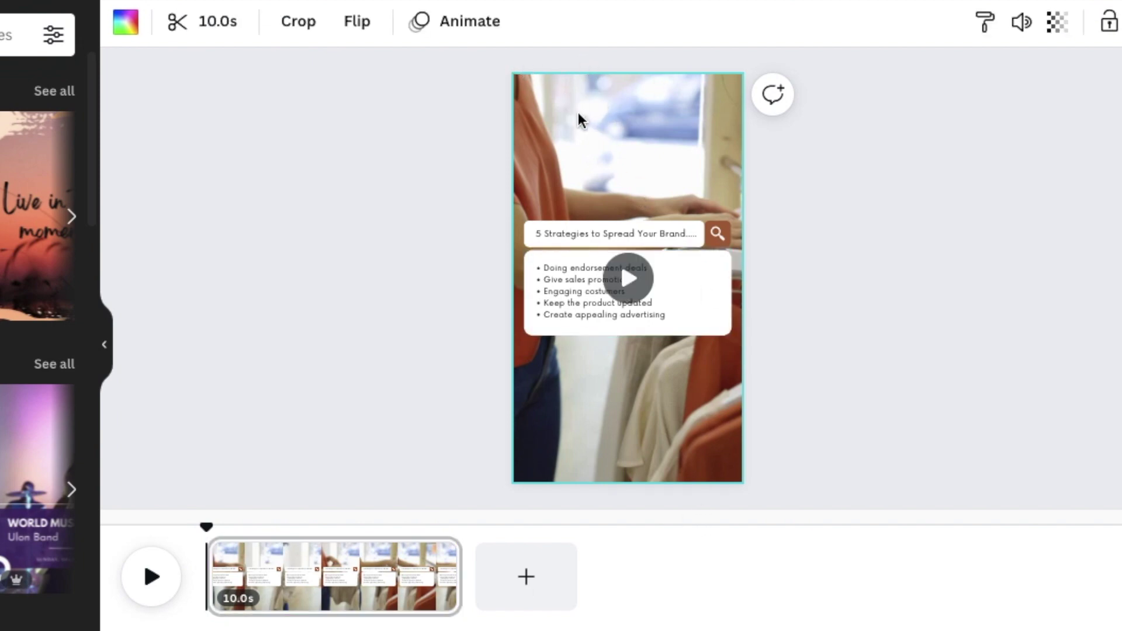
- Copy the strategies video and paste it onto the reel's blank second page
right_click(578, 113)
click(649, 147)
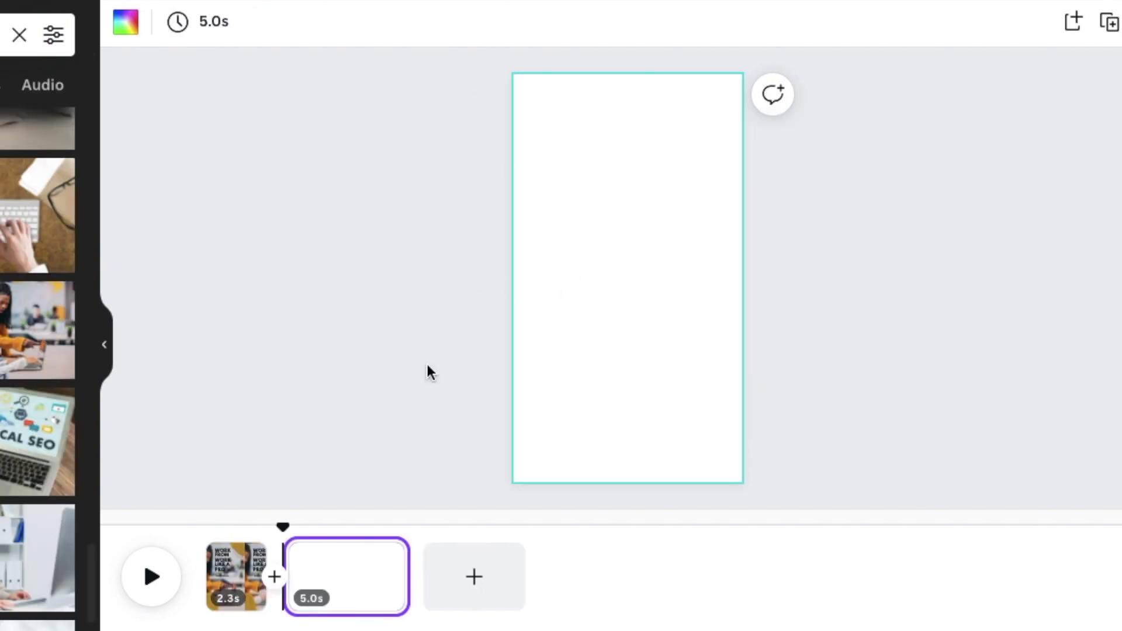
right_click(456, 124)
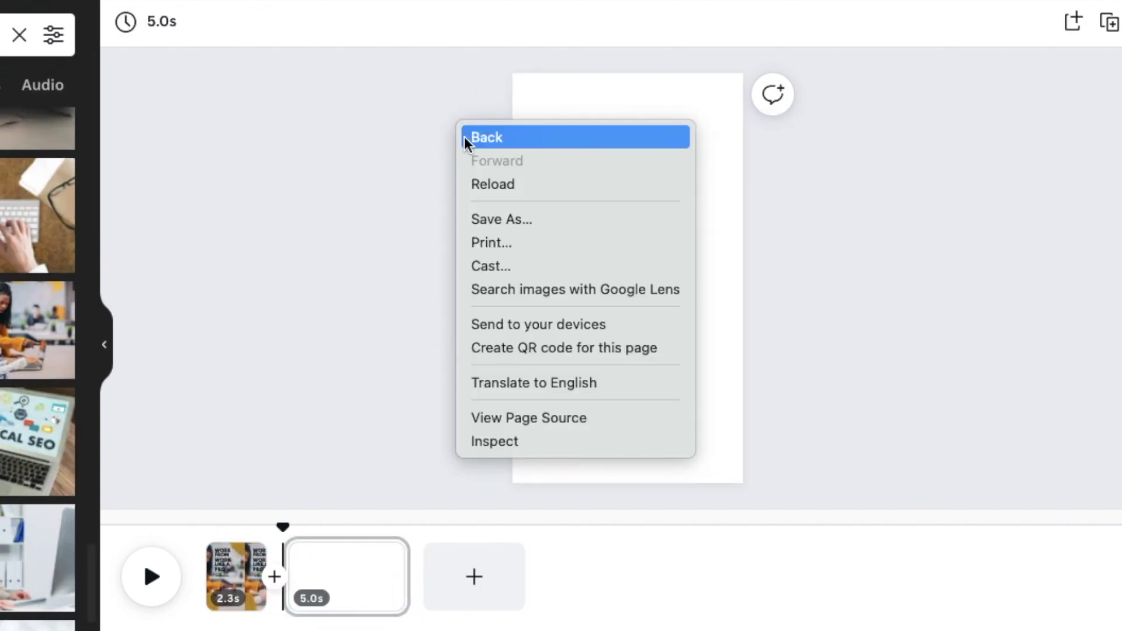
click(545, 103)
right_click(552, 112)
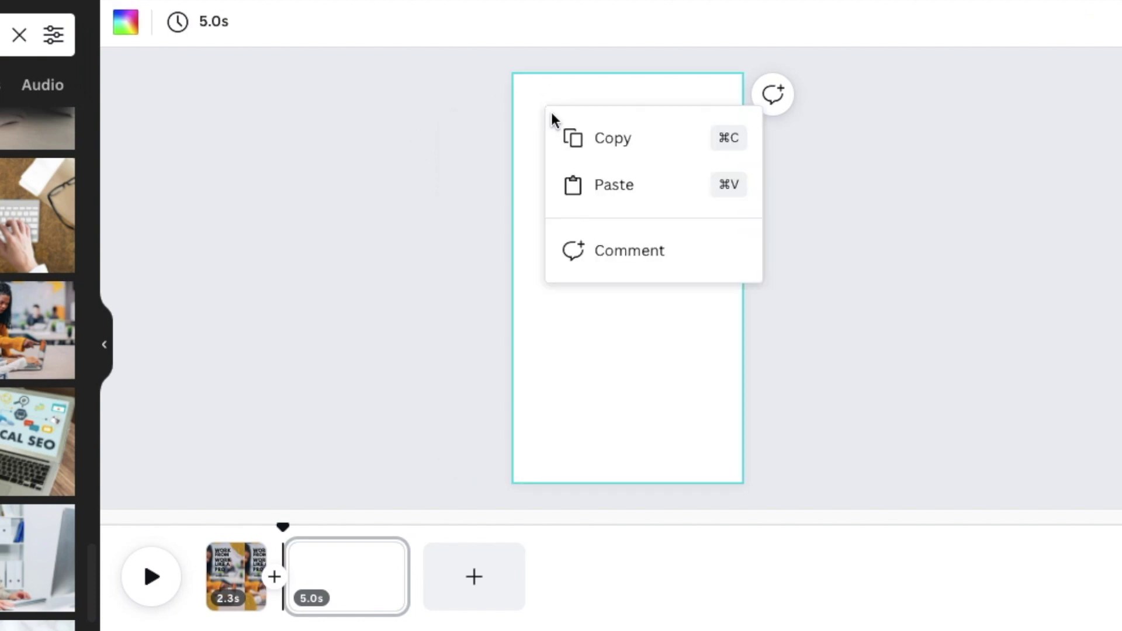
click(619, 186)
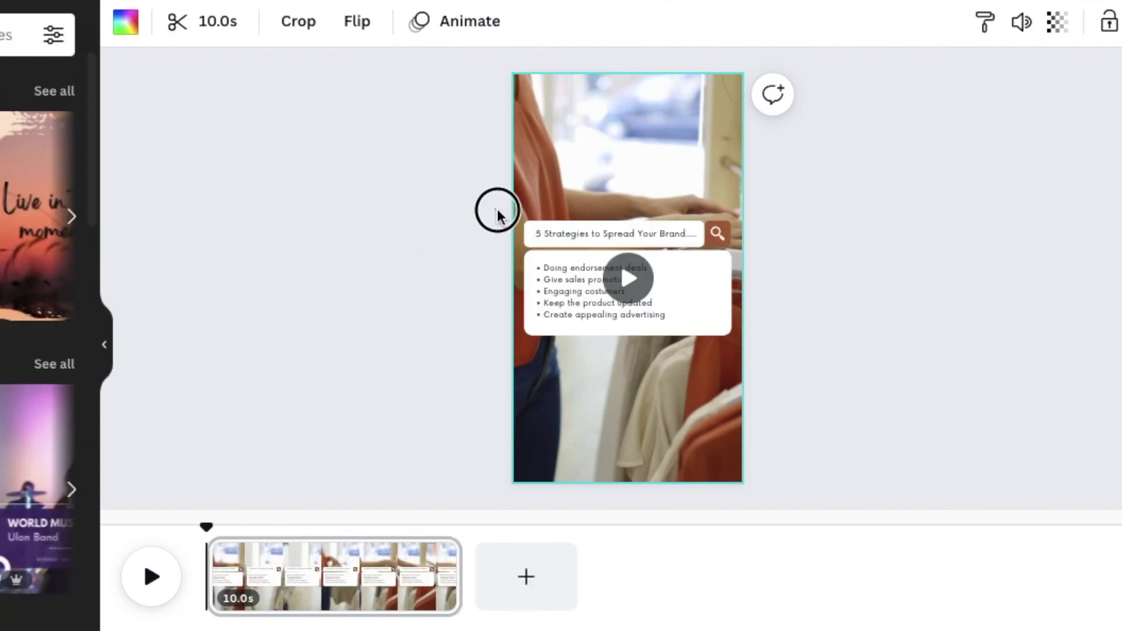
- Select the pasted video and its text overlay on the second page
drag(496, 212, 717, 347)
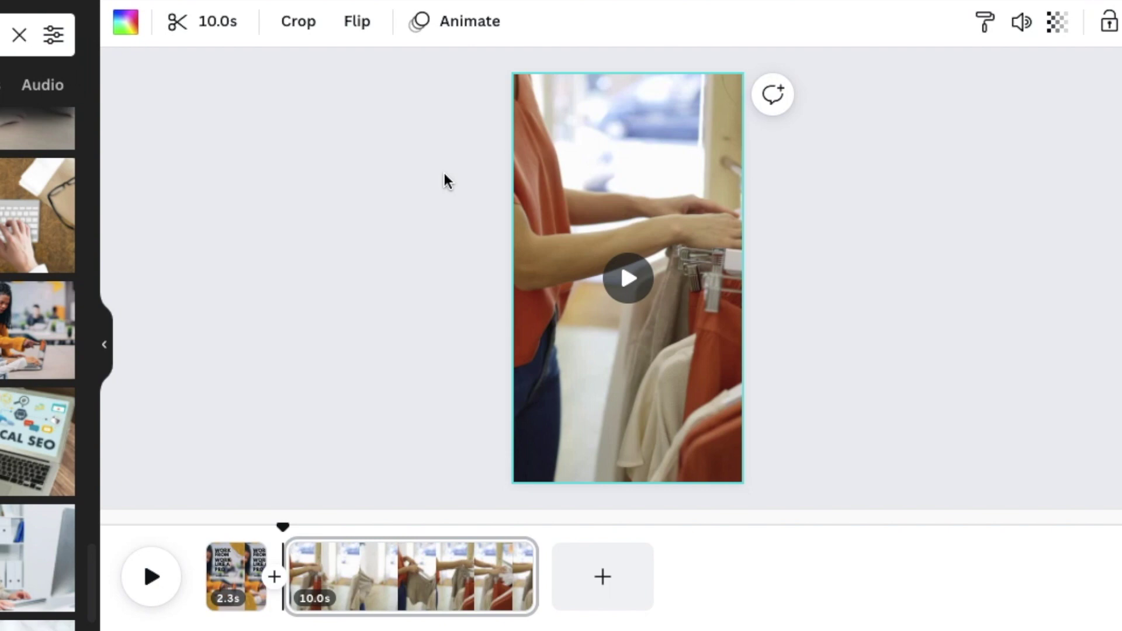
right_click(444, 182)
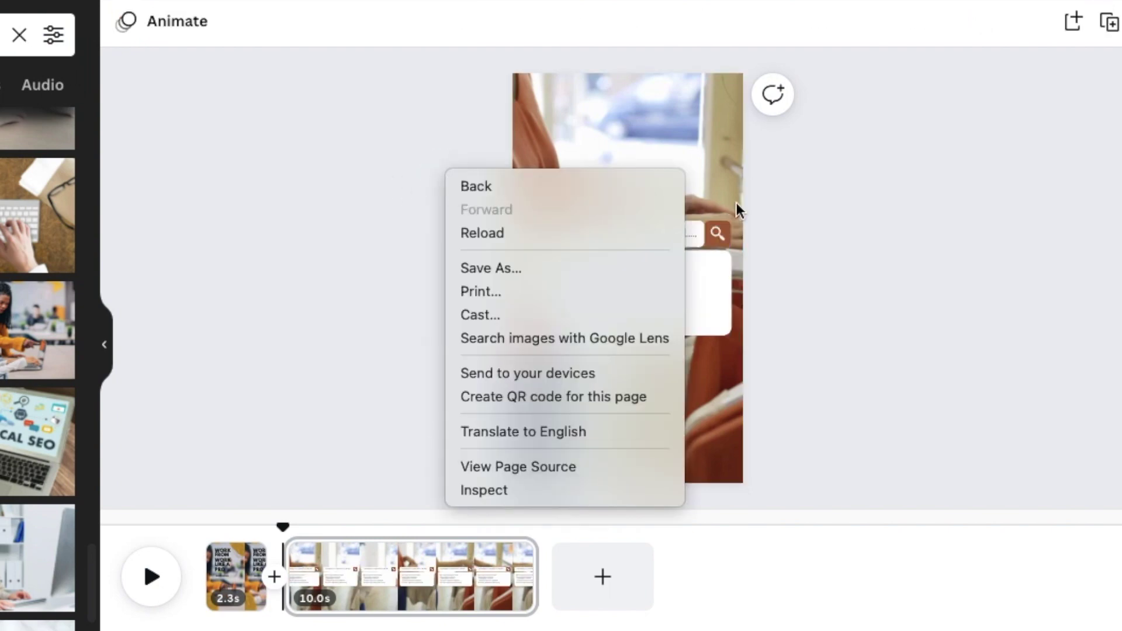
click(954, 303)
click(602, 146)
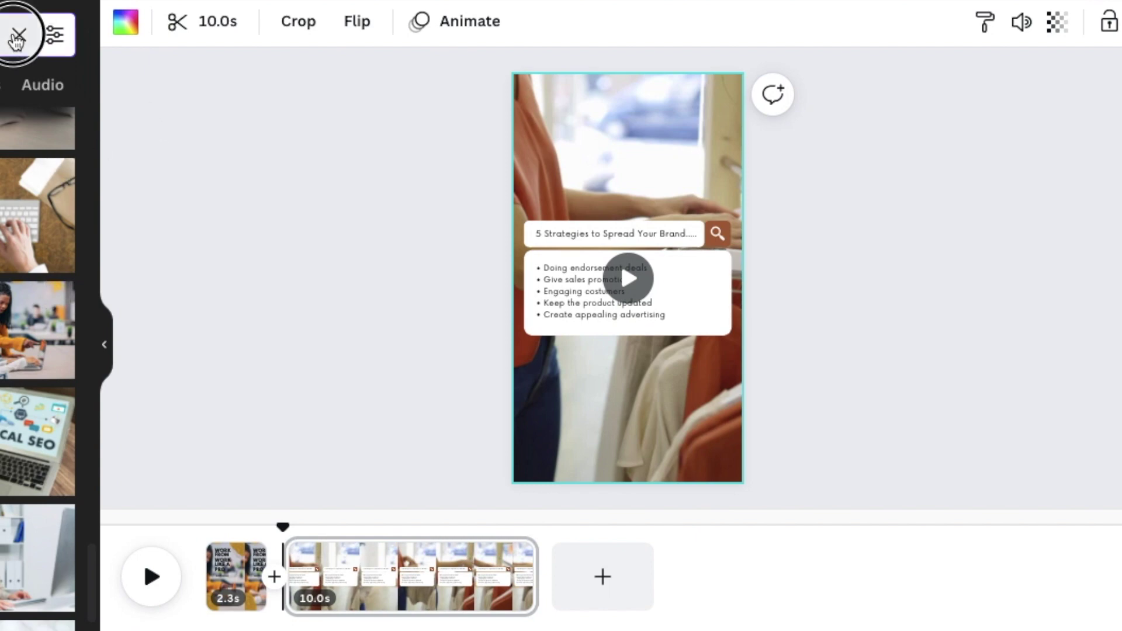
click(18, 35)
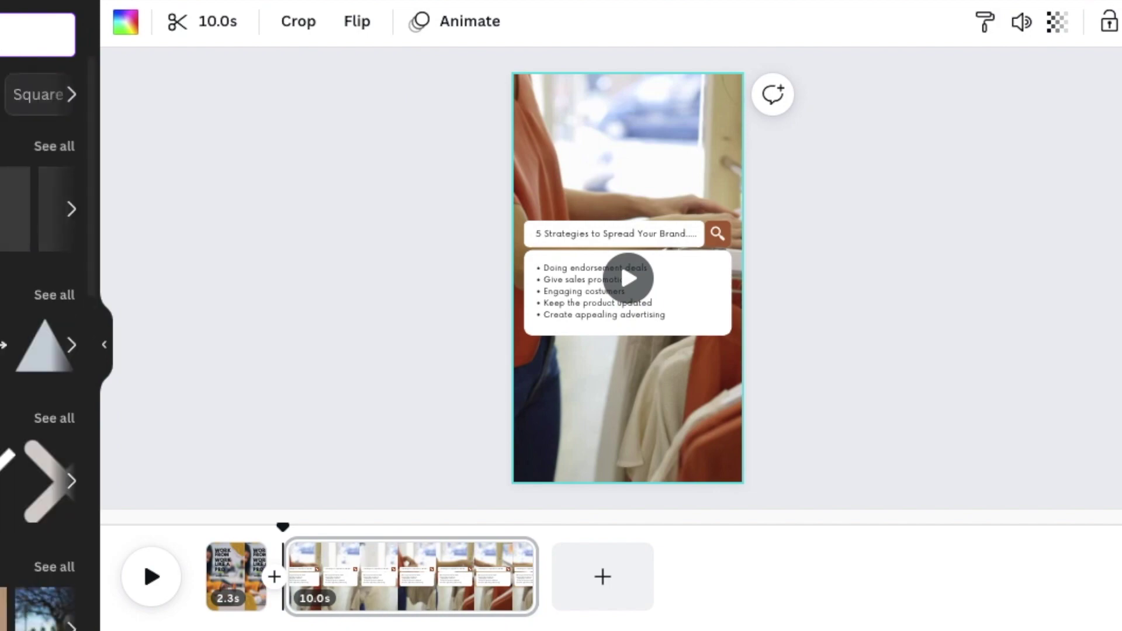
- Search 'clothing shopping' videos and add a 39.2-second clip behind the 5 Tips list
click(4, 345)
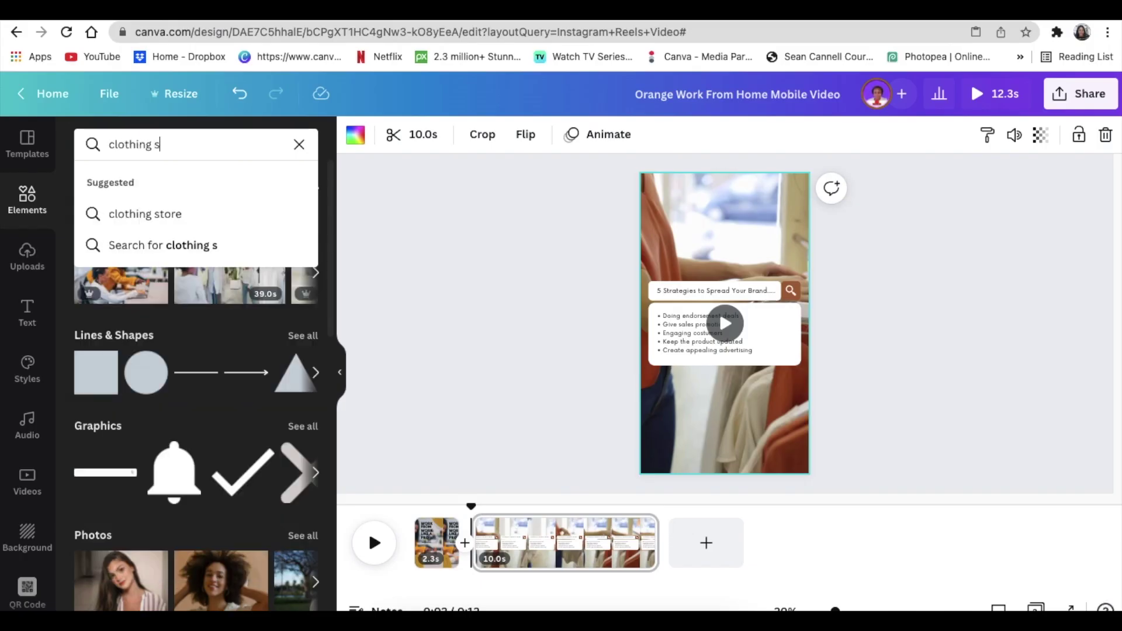
text(hopping)
key(Return)
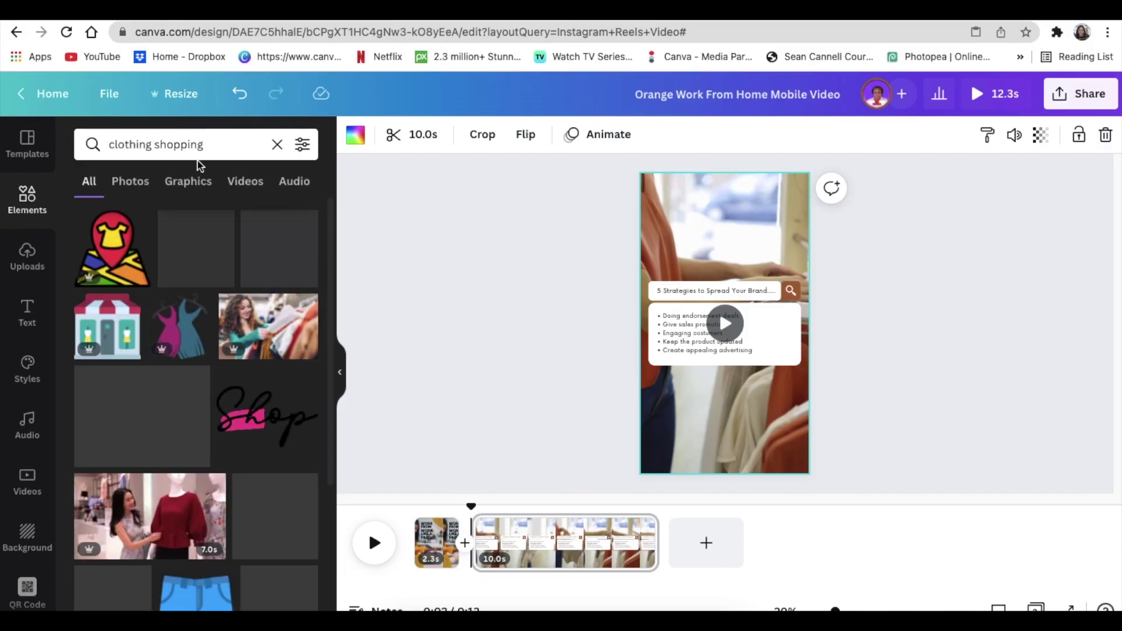
click(245, 181)
scroll(162, 282, down, 5)
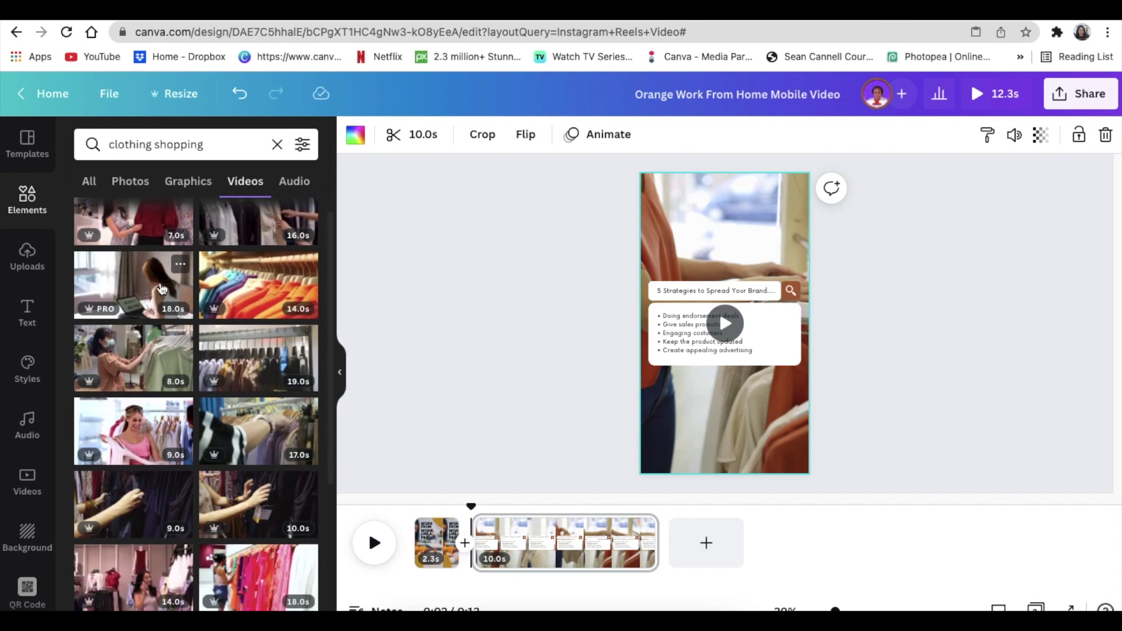
scroll(162, 285, down, 5)
scroll(162, 288, down, 5)
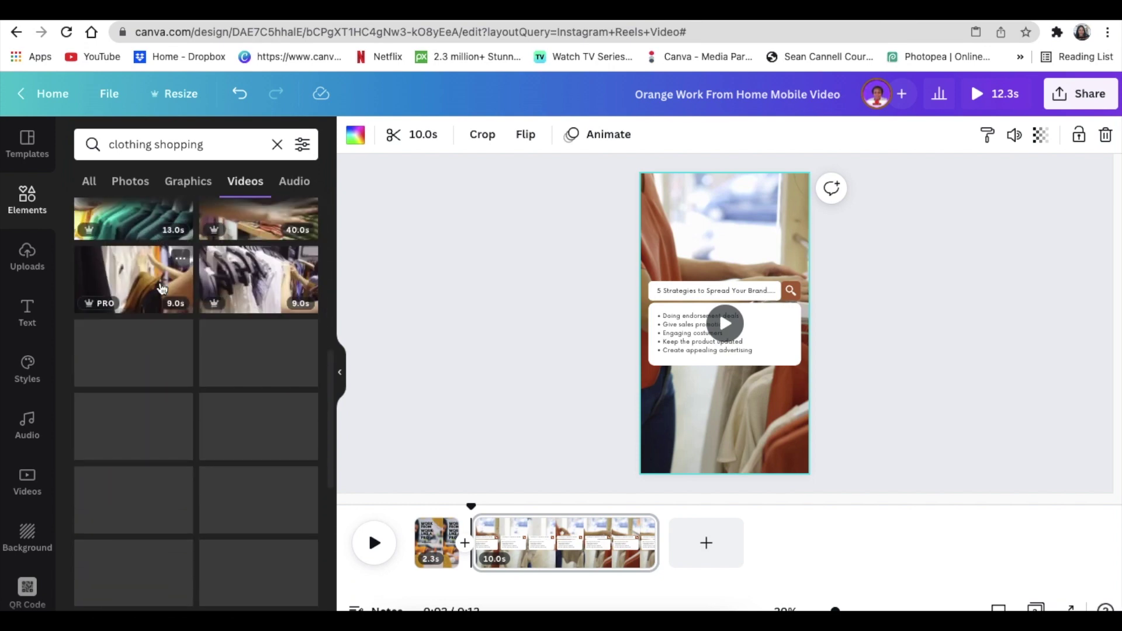
scroll(162, 287, down, 5)
scroll(162, 288, down, 5)
click(162, 288)
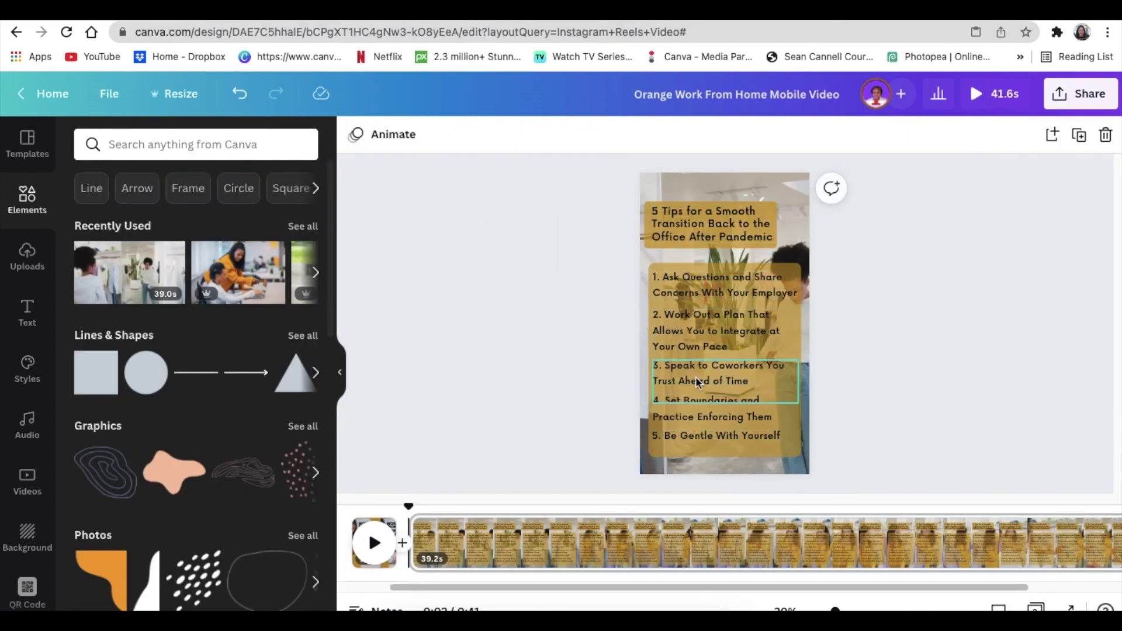
drag(562, 588, 629, 602)
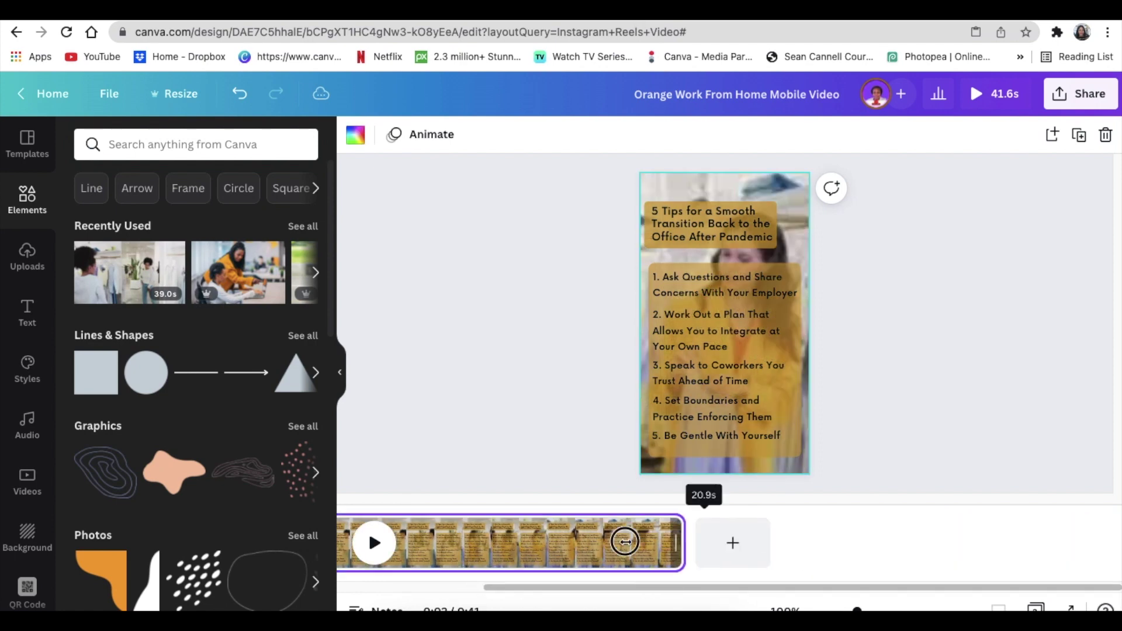
- Trim the tips clip to about 12.1 seconds and review the MP4 download settings
drag(1040, 544, 621, 561)
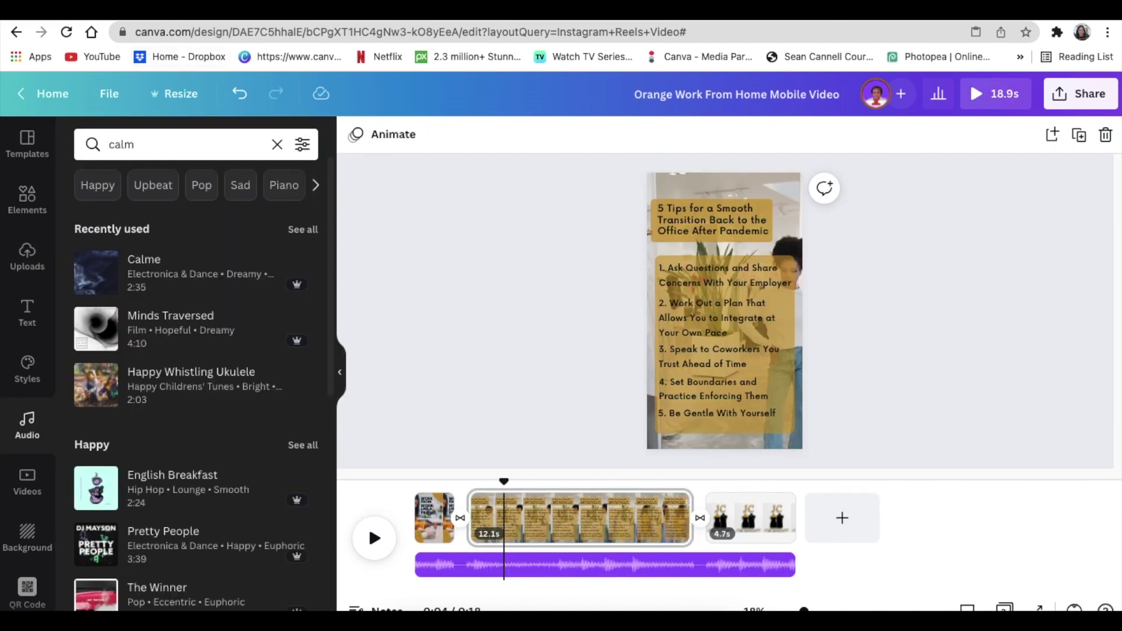
click(1088, 95)
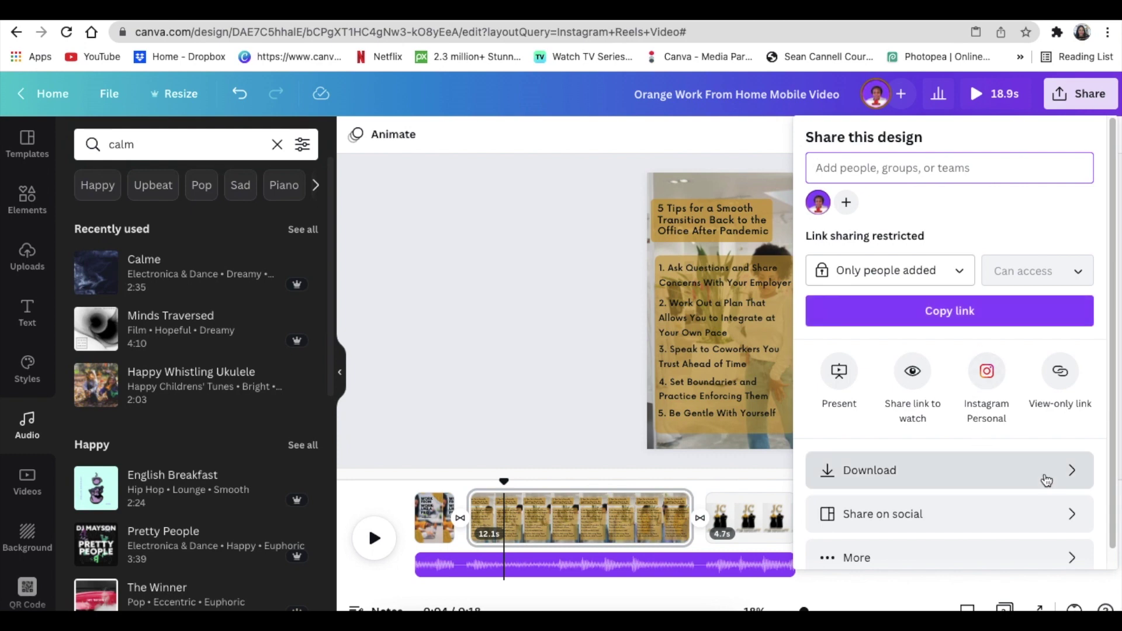
click(1048, 480)
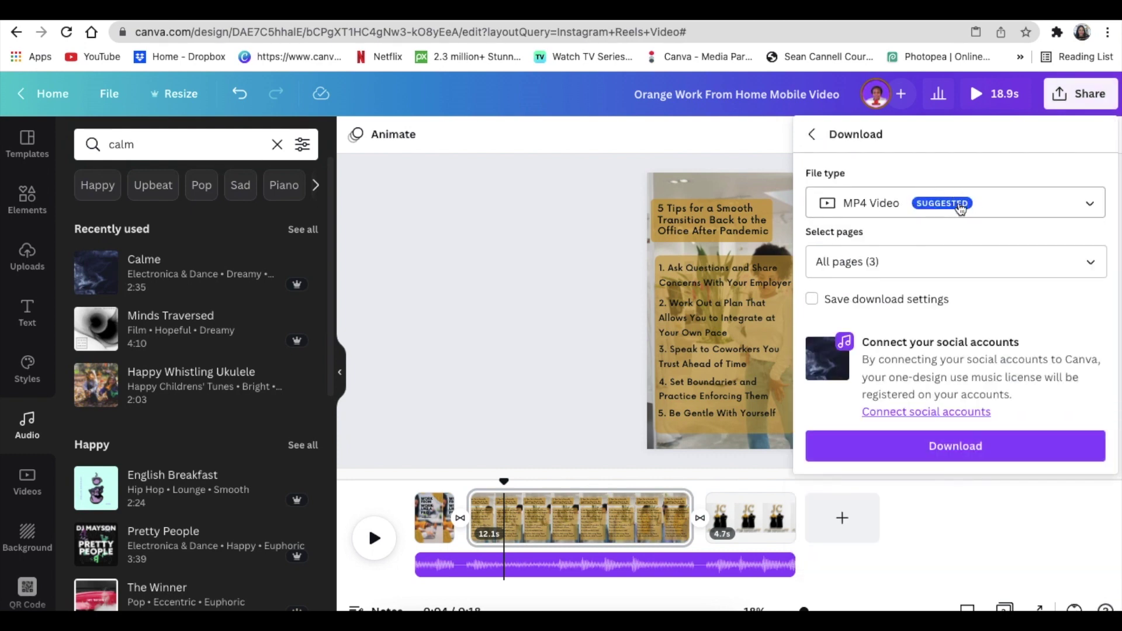
click(580, 251)
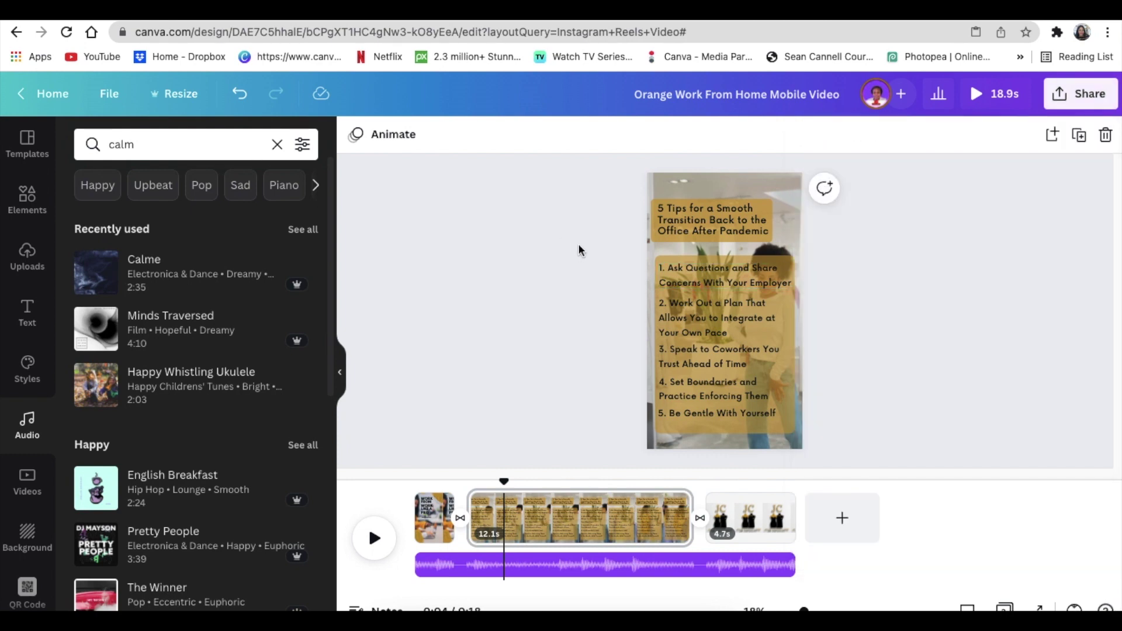